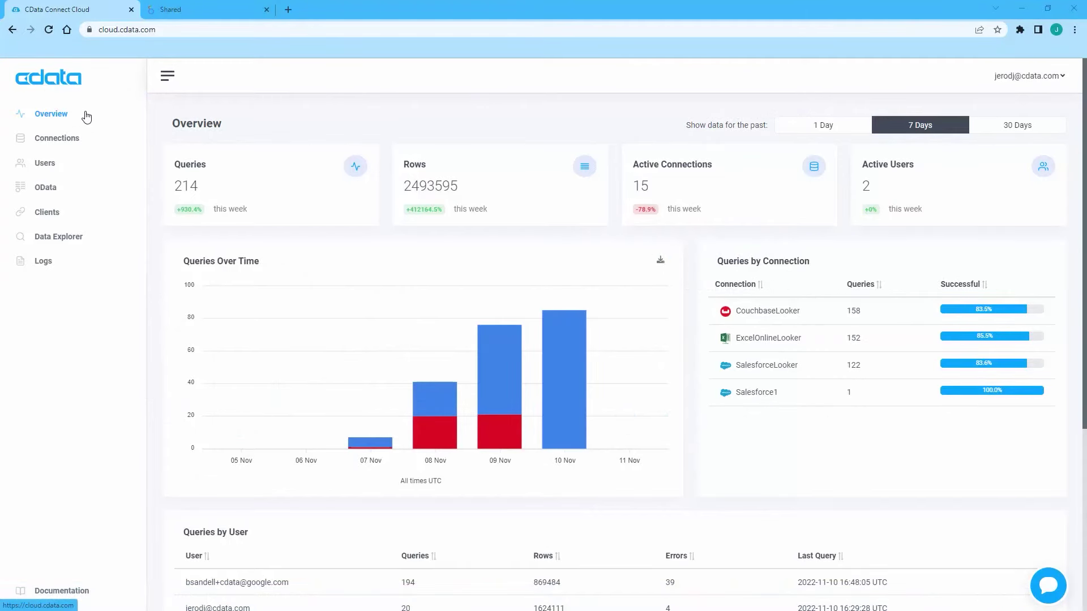
Start a new connection in Connections, searching 'sal' and choosing Salesforce as the source.
click(79, 145)
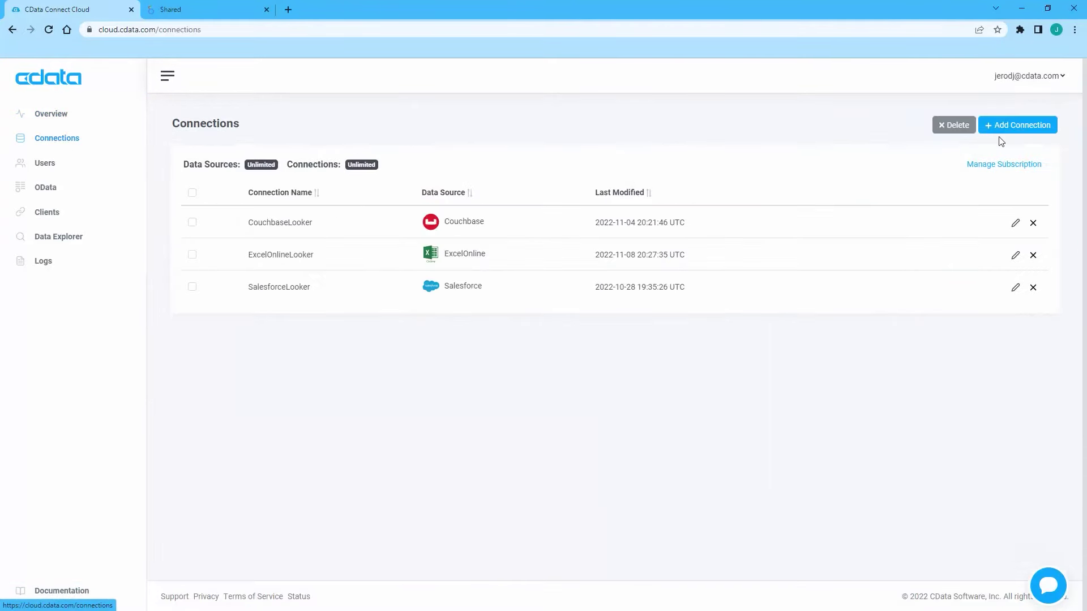
click(1046, 130)
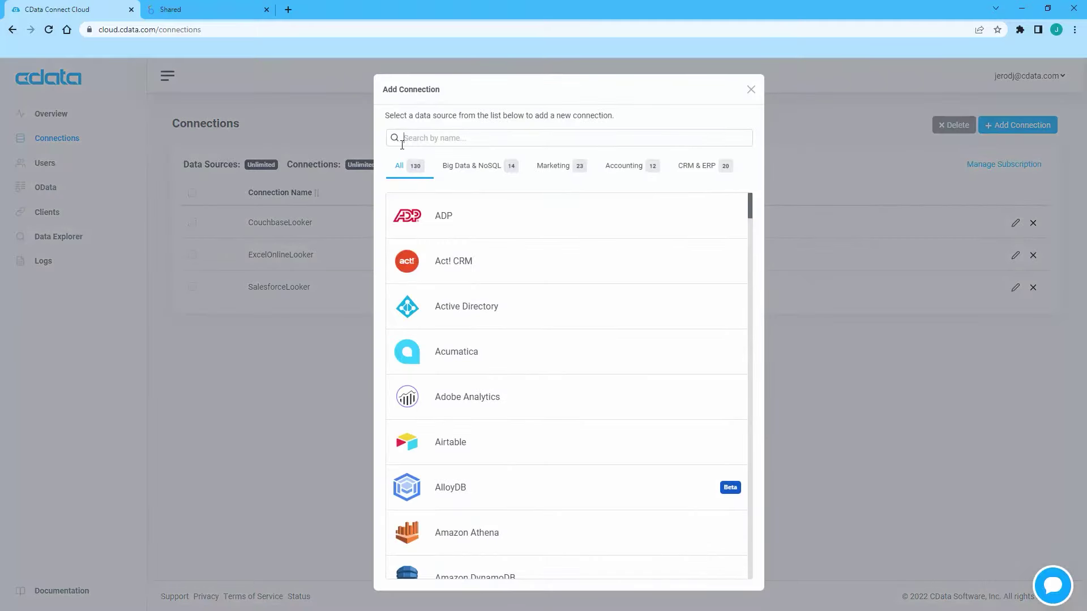
text(sal)
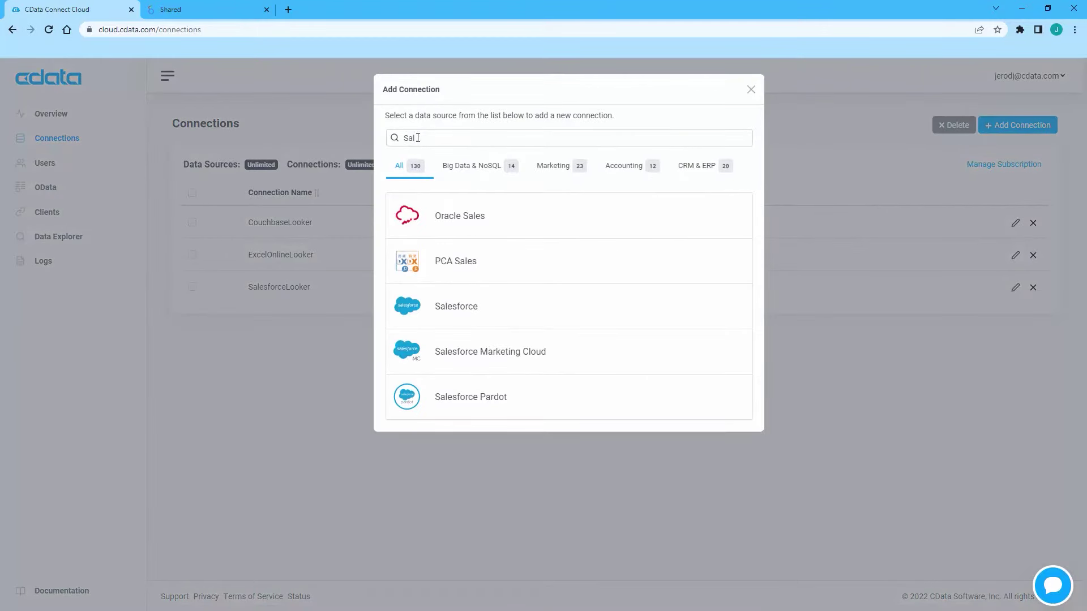
click(441, 302)
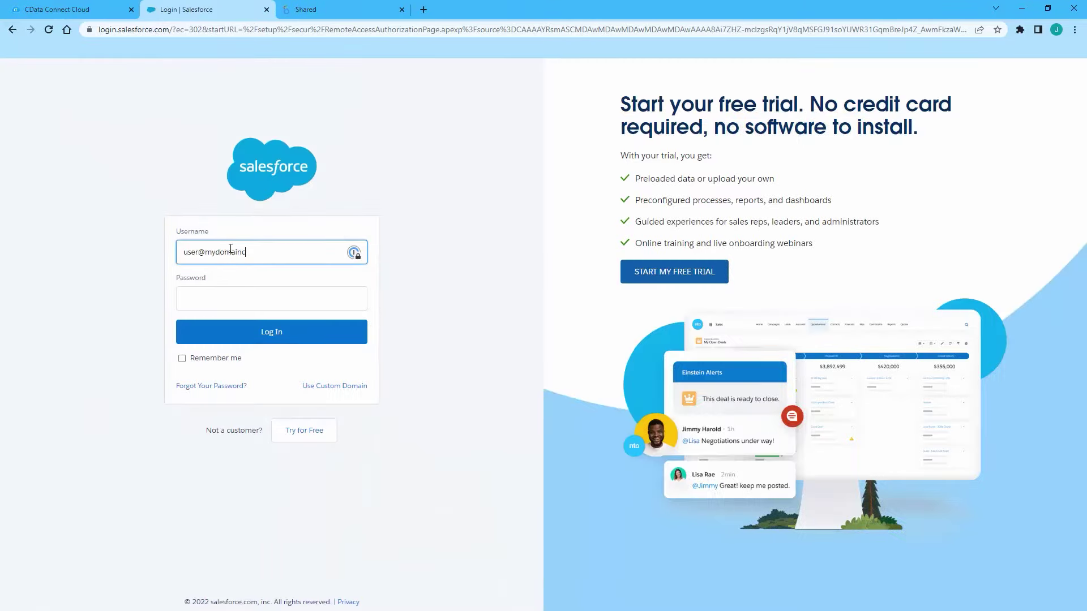
Sign in to Salesforce with the account password and create and test Salesforce1.
key(Tab)
text(********)
click(236, 331)
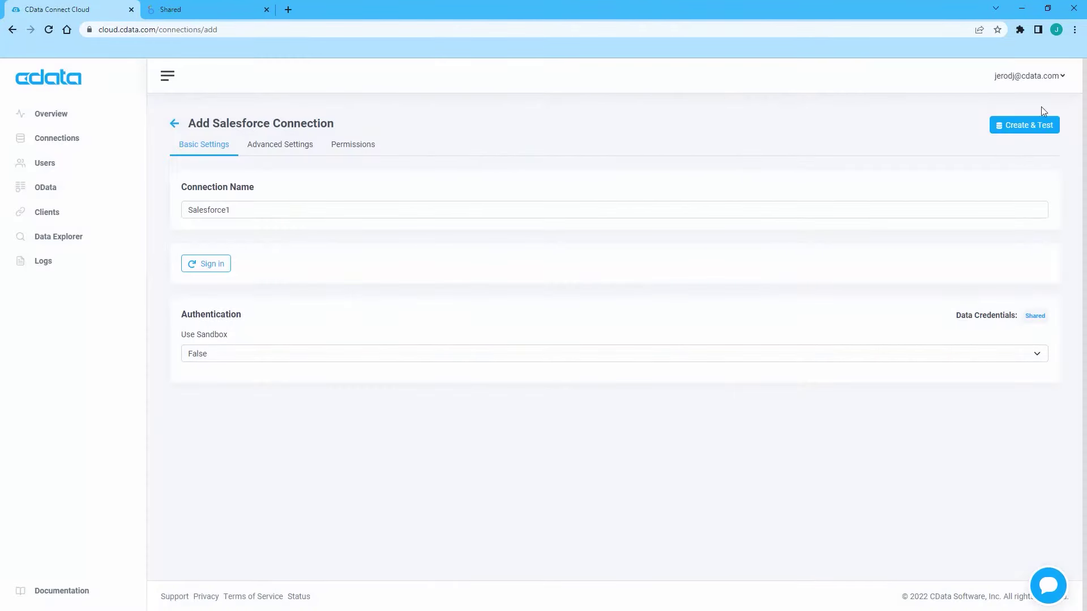
click(1041, 121)
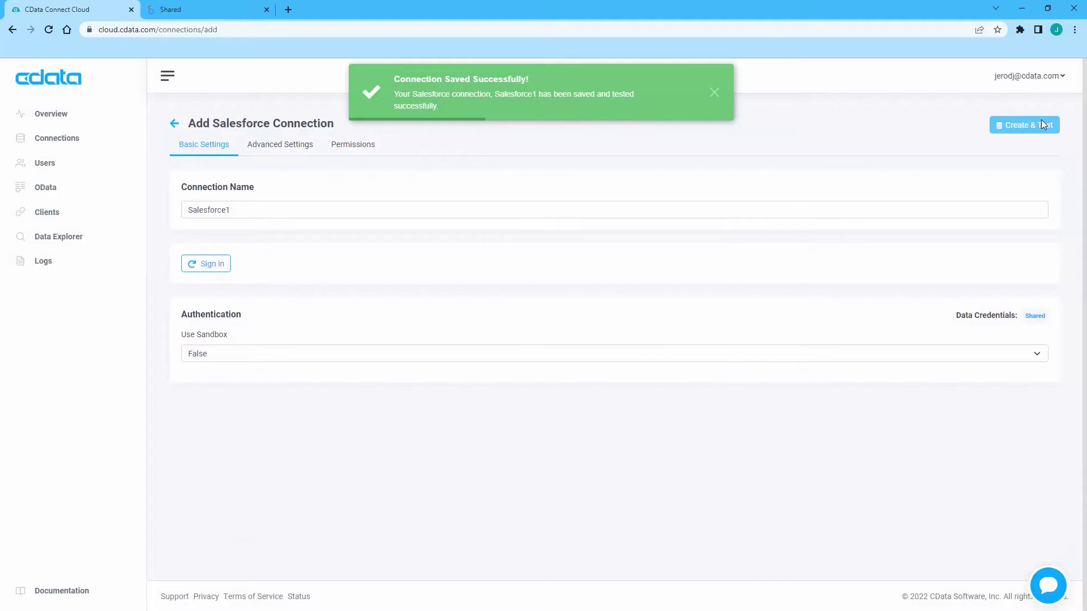
Run SELECT * on Salesforce1's Account table in Data Explorer, returning 100 rows.
click(714, 94)
click(41, 236)
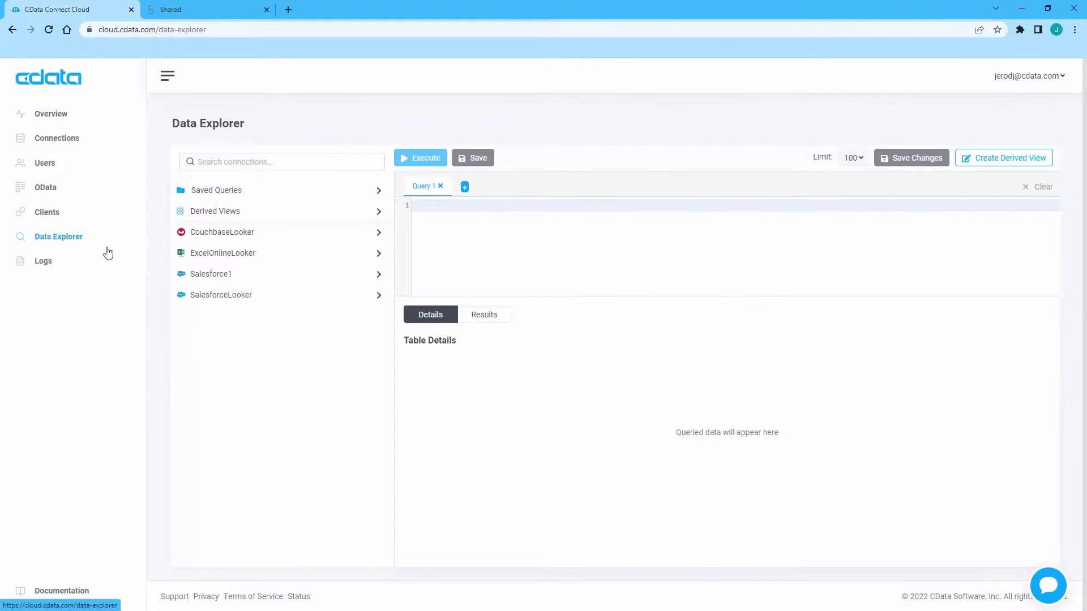
click(238, 277)
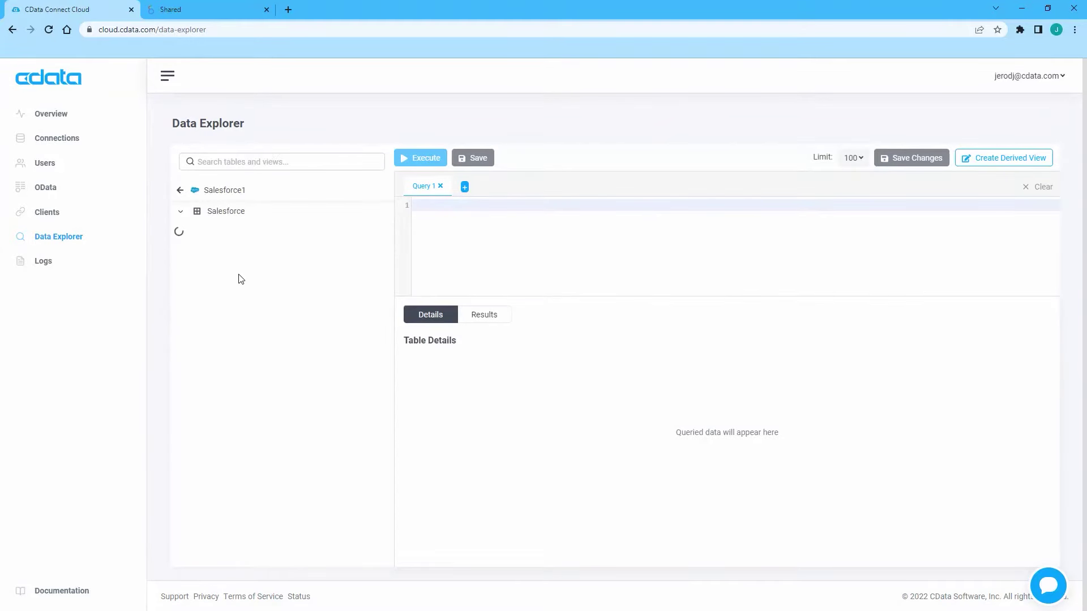
drag(223, 253, 457, 251)
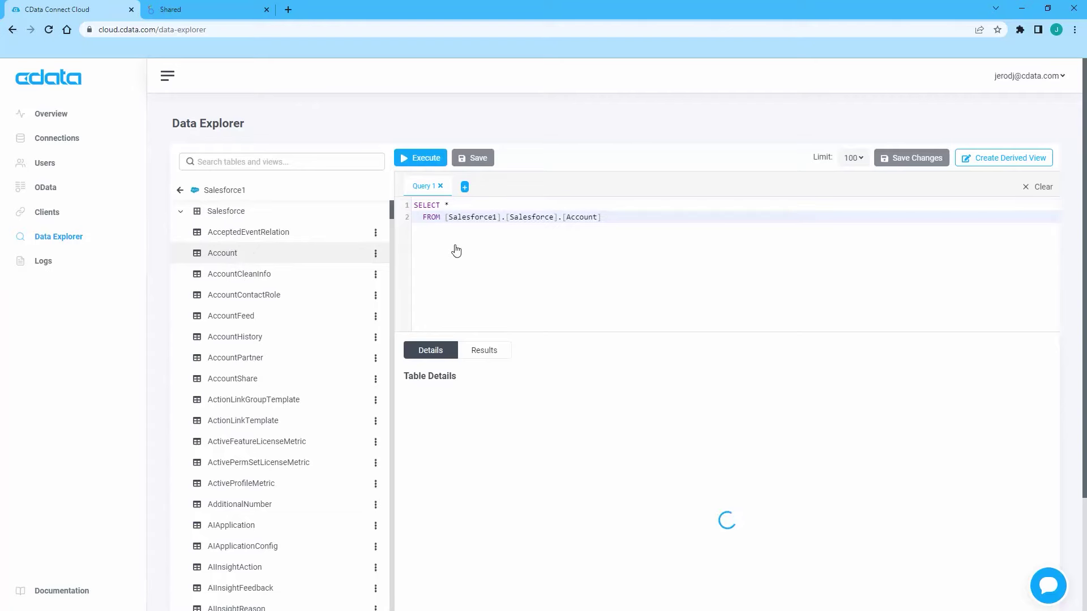
click(423, 159)
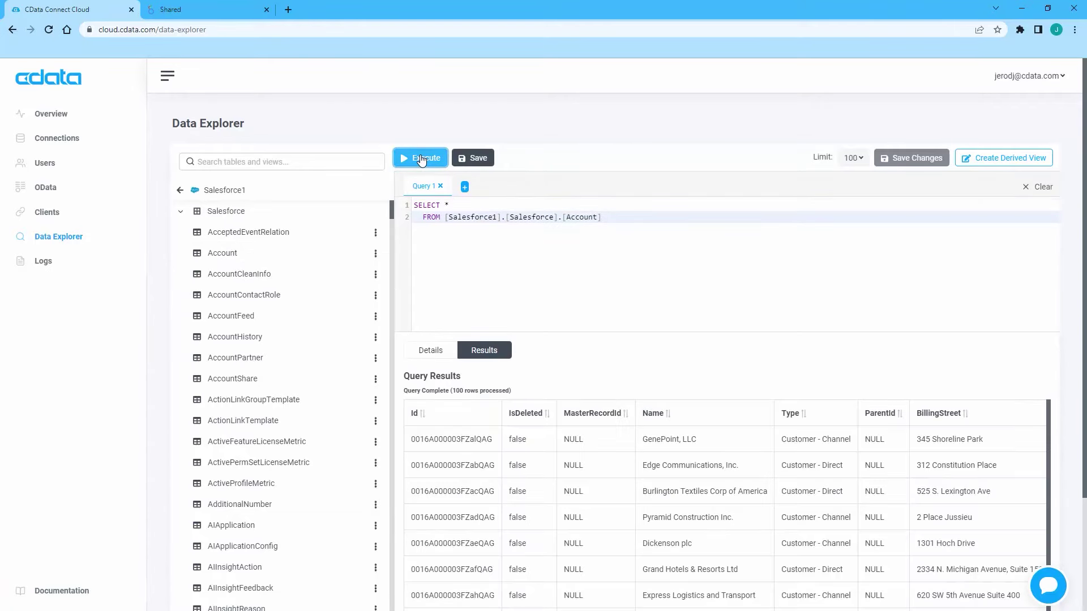
From the Looker client instructions, create a personal access token named LookerPAT and copy its value.
click(47, 214)
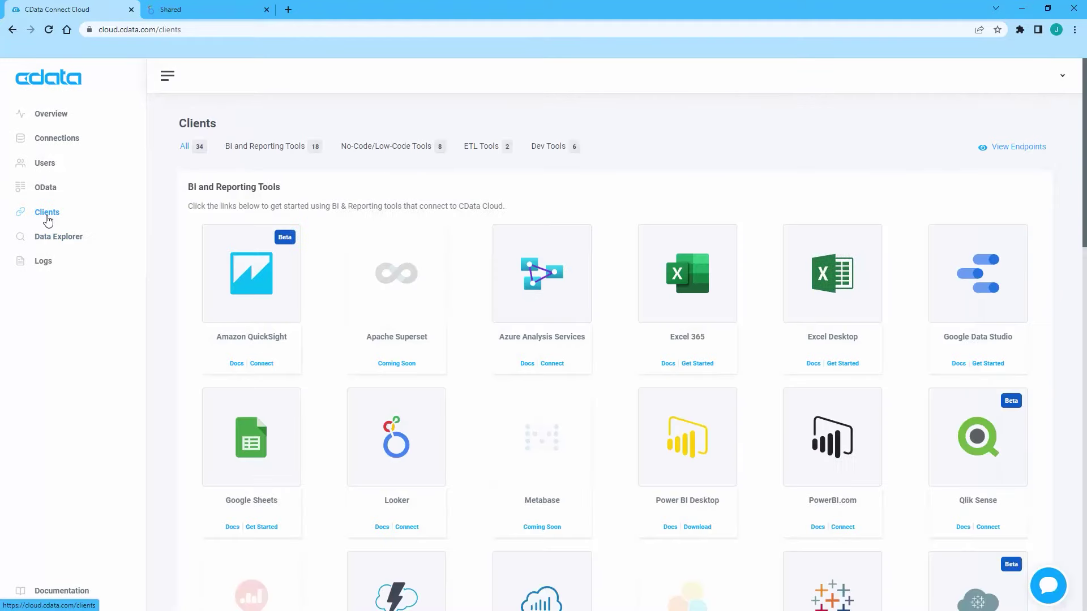
click(406, 528)
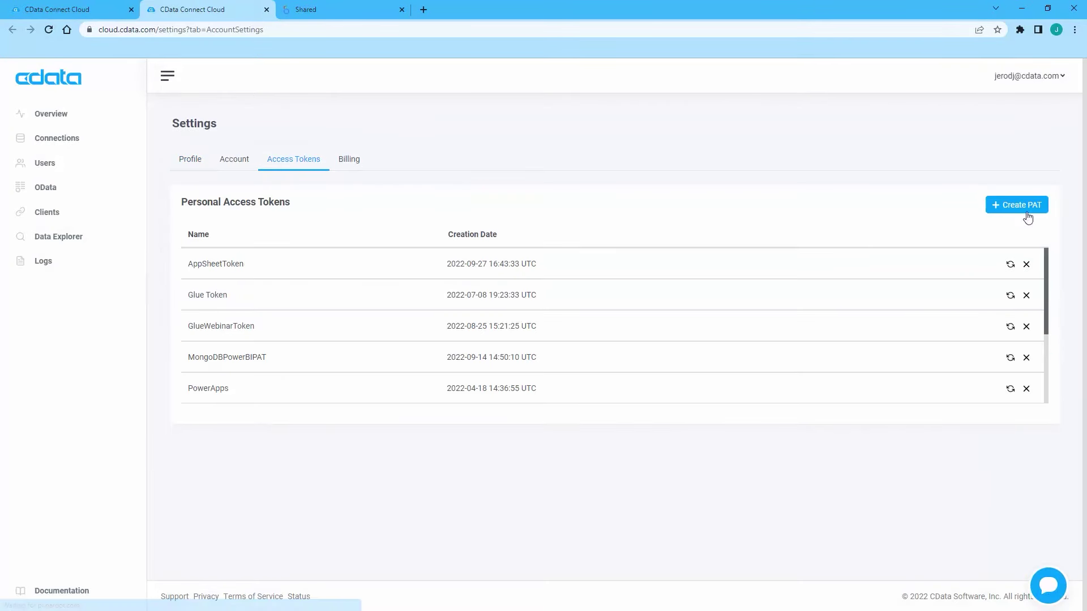
click(1021, 209)
click(418, 338)
text(LookerPAT)
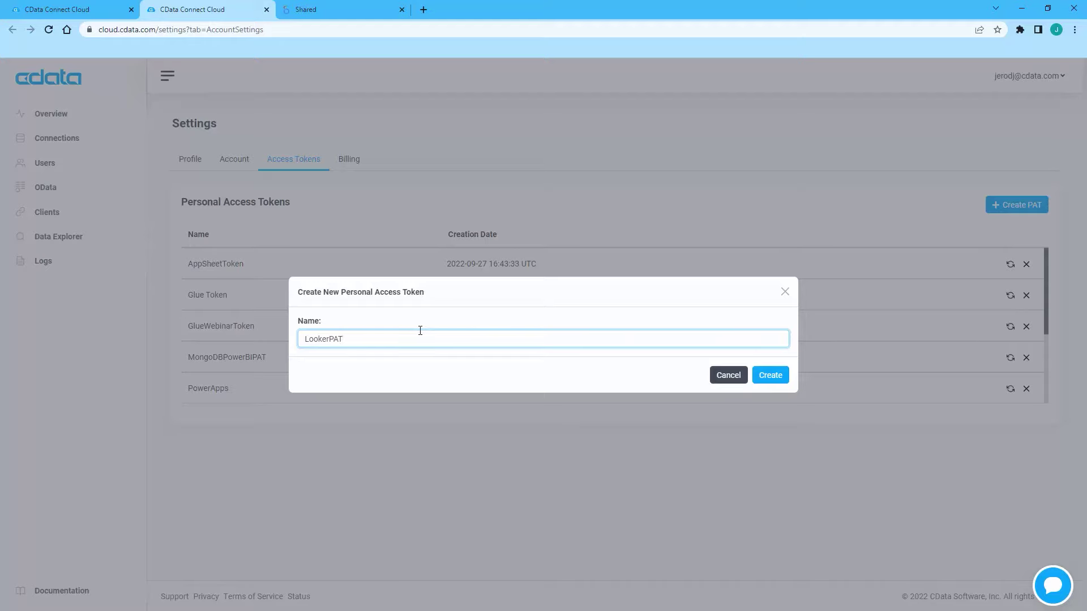
key(Return)
click(779, 357)
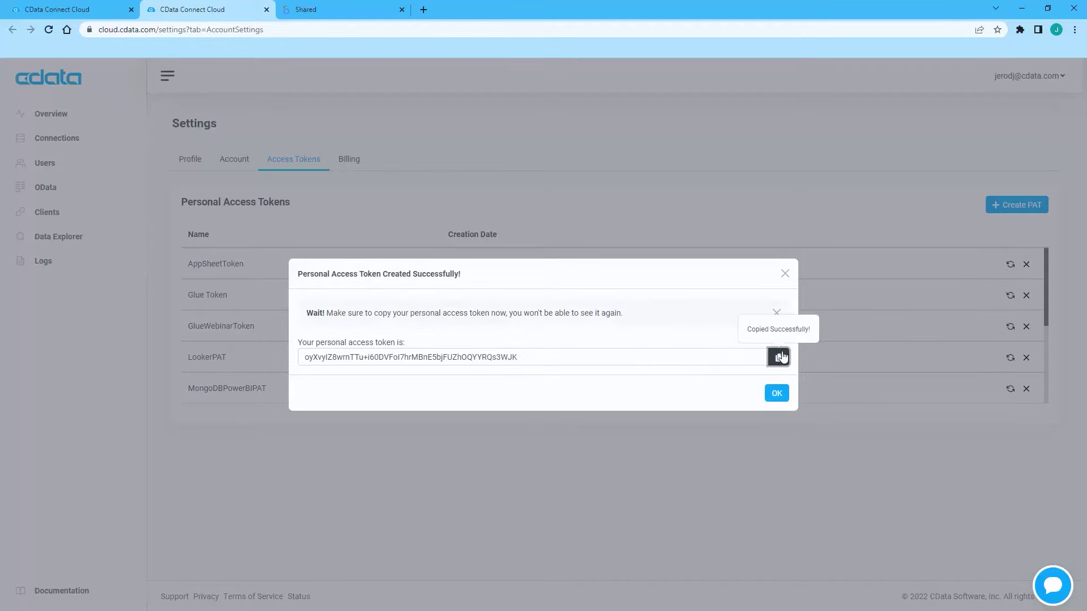
click(785, 273)
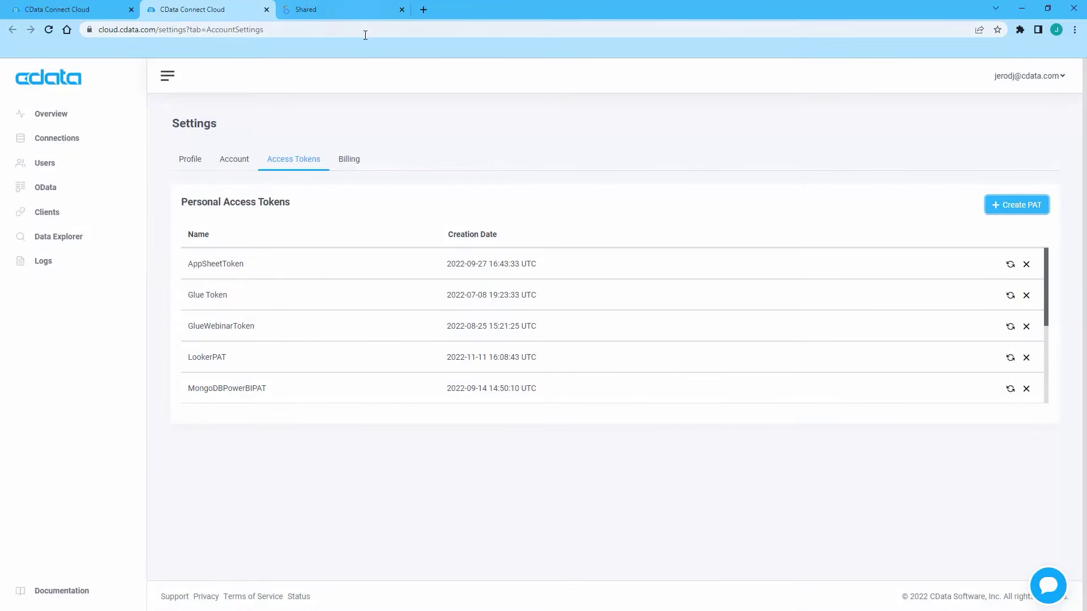
Switch to Looker and open a new database connection form from the admin settings.
click(351, 15)
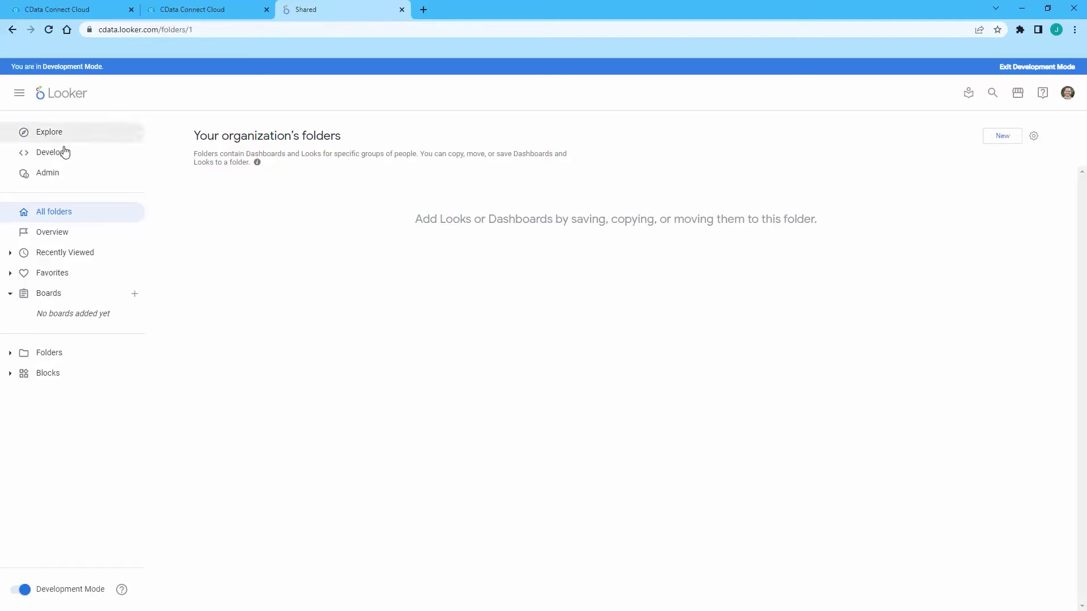
click(65, 173)
scroll(73, 282, down, 6)
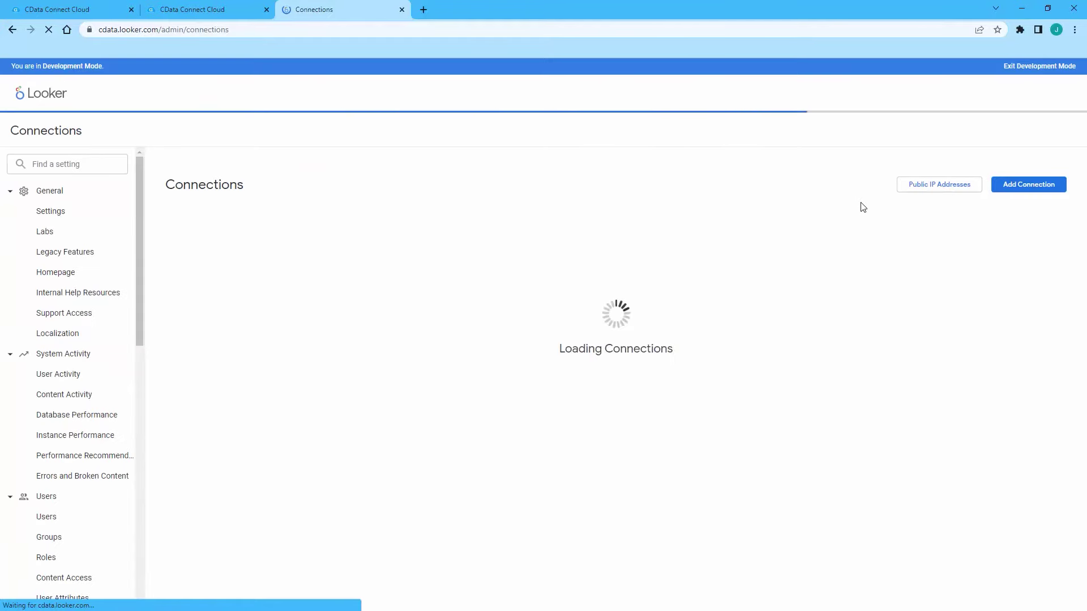
click(1020, 186)
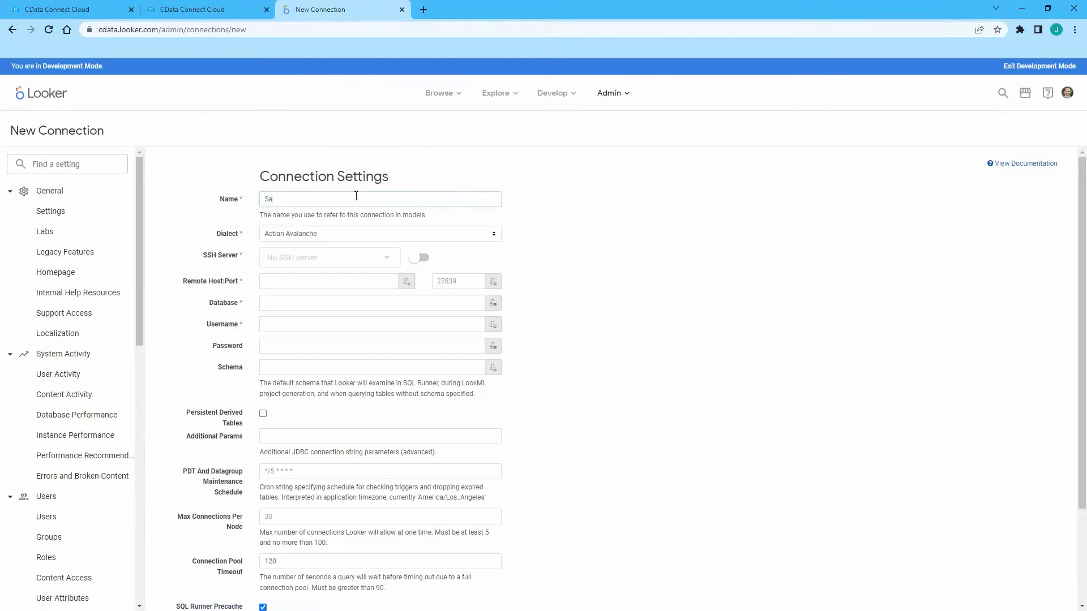
Name the connection SalesforceConnectCloud with the Microsoft SQL Server 2017+ dialect.
click(356, 196)
text(SalesforceConnectCloud)
click(352, 234)
scroll(368, 301, down, 5)
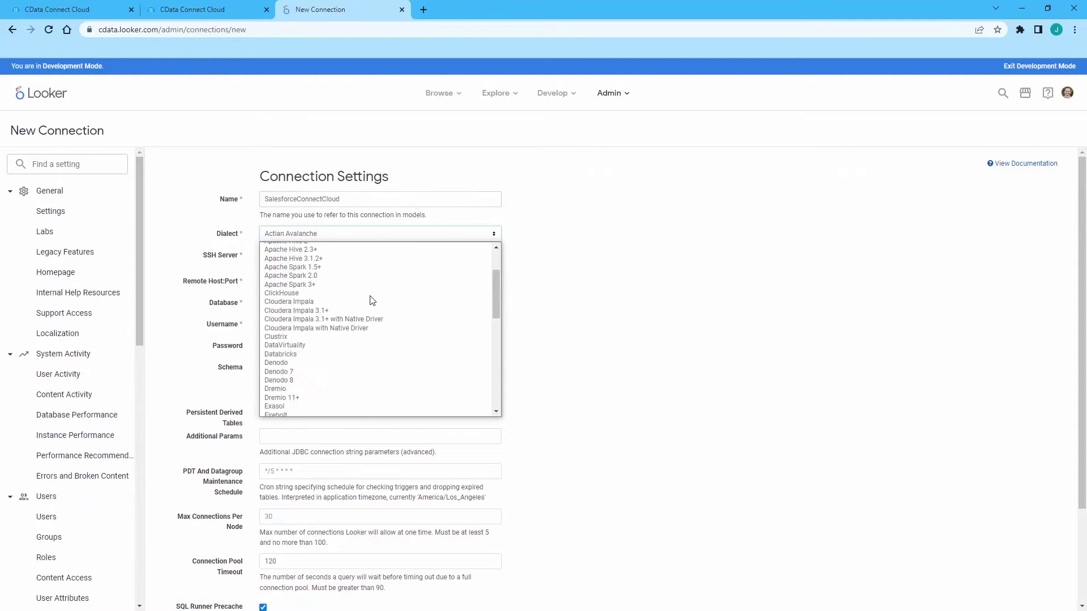
click(344, 247)
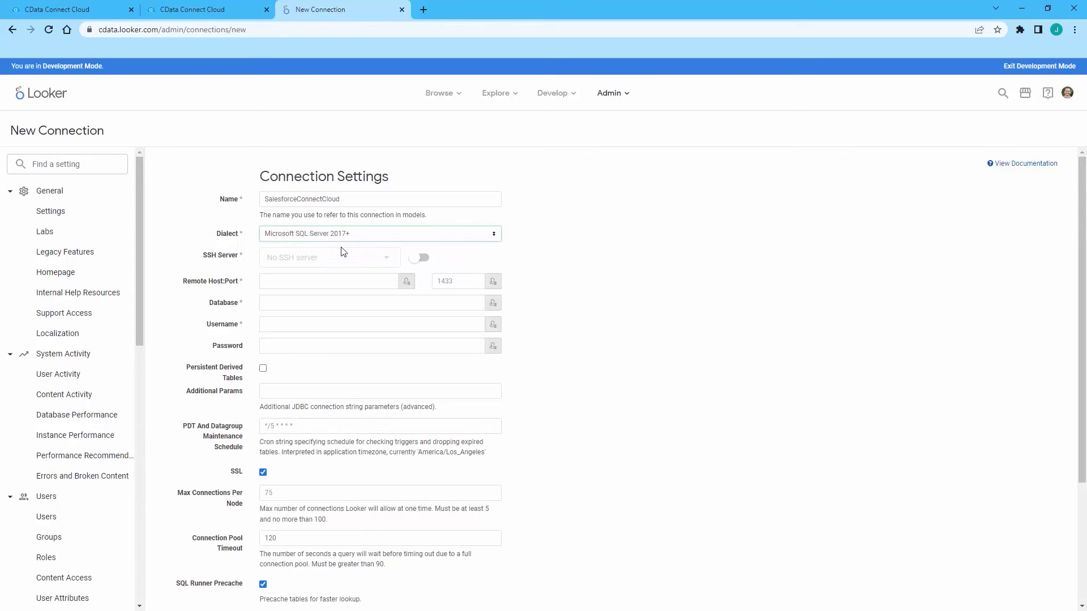
Enter host tds.cdata.com, port 14333, database Salesforce1, the account username and pasted token password.
text(tds.cdata.com)
key(Tab)
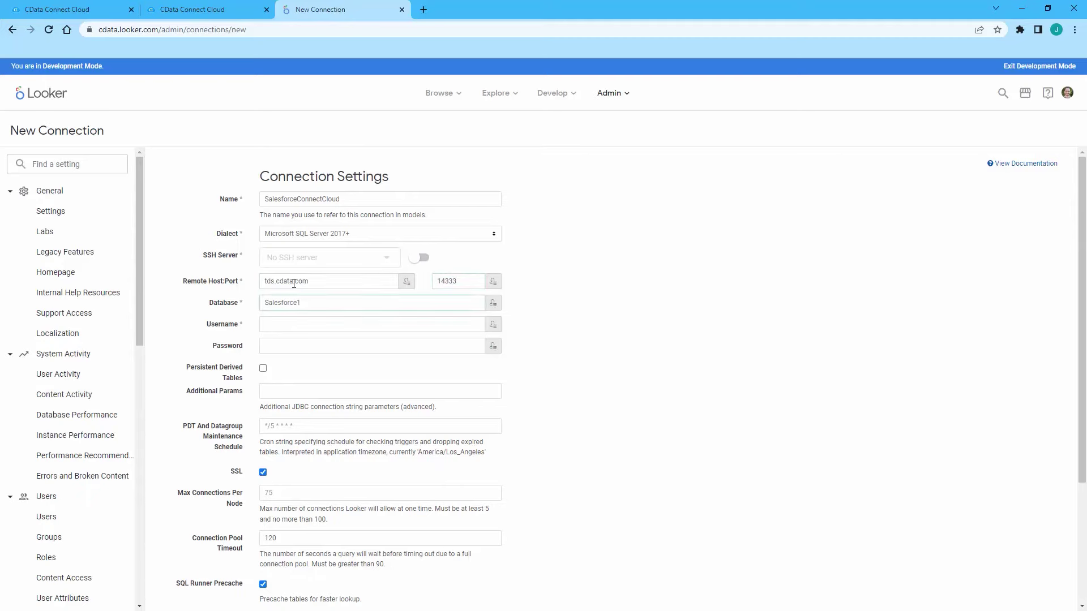
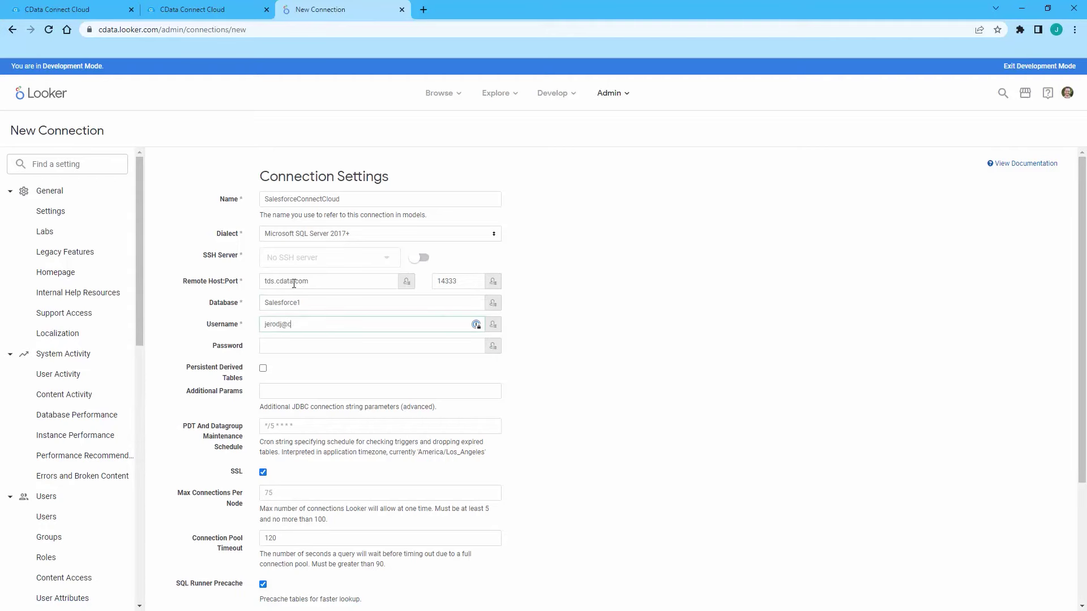
key(Tab)
key(ctrl+v)
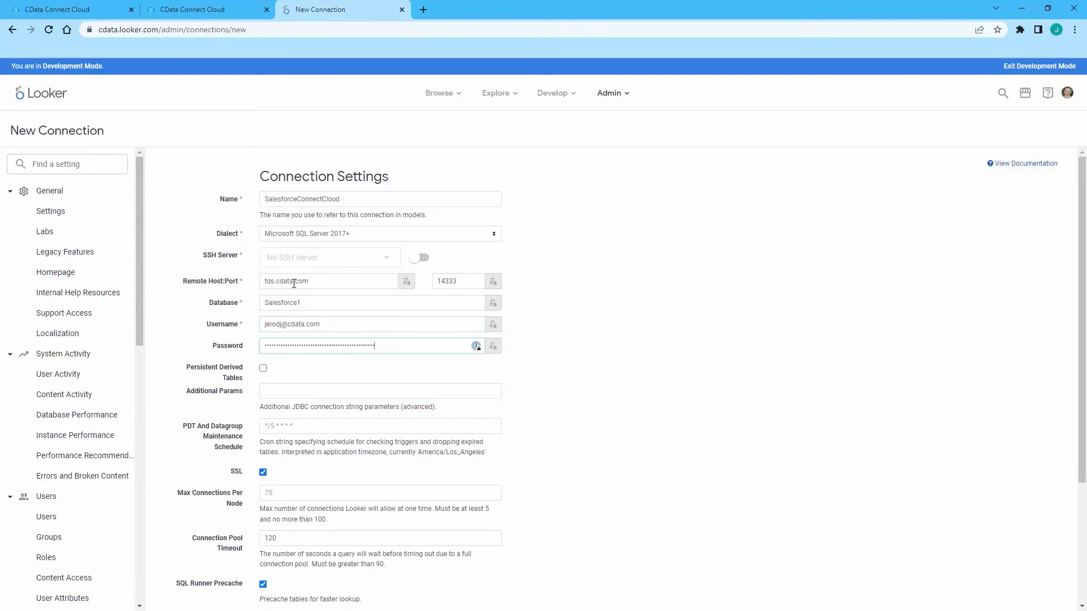
Test the connection settings, which report Can connect, and save the connection.
scroll(386, 420, down, 3)
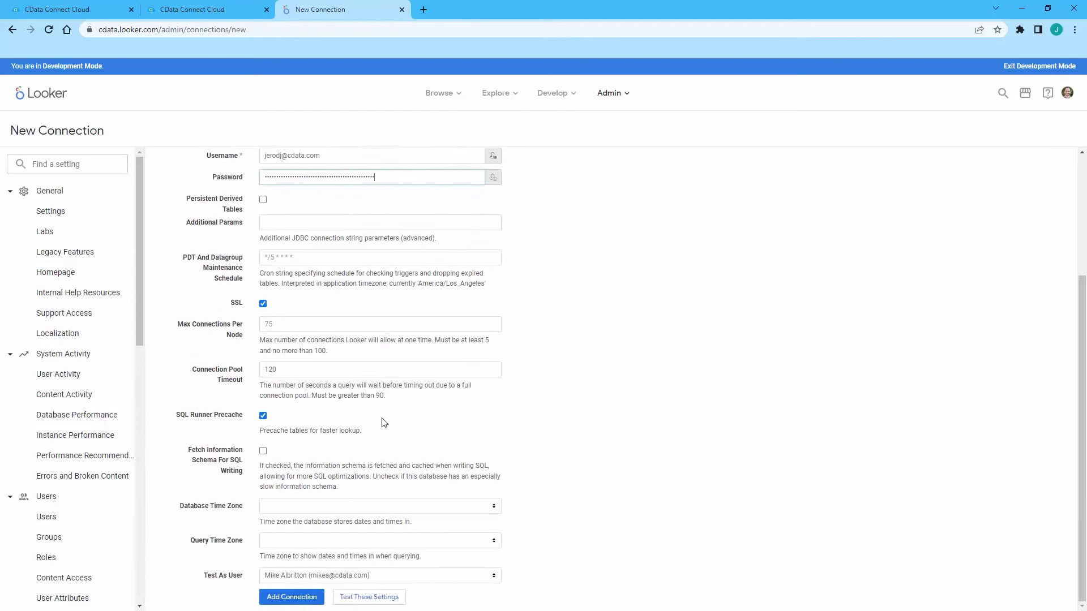
click(369, 596)
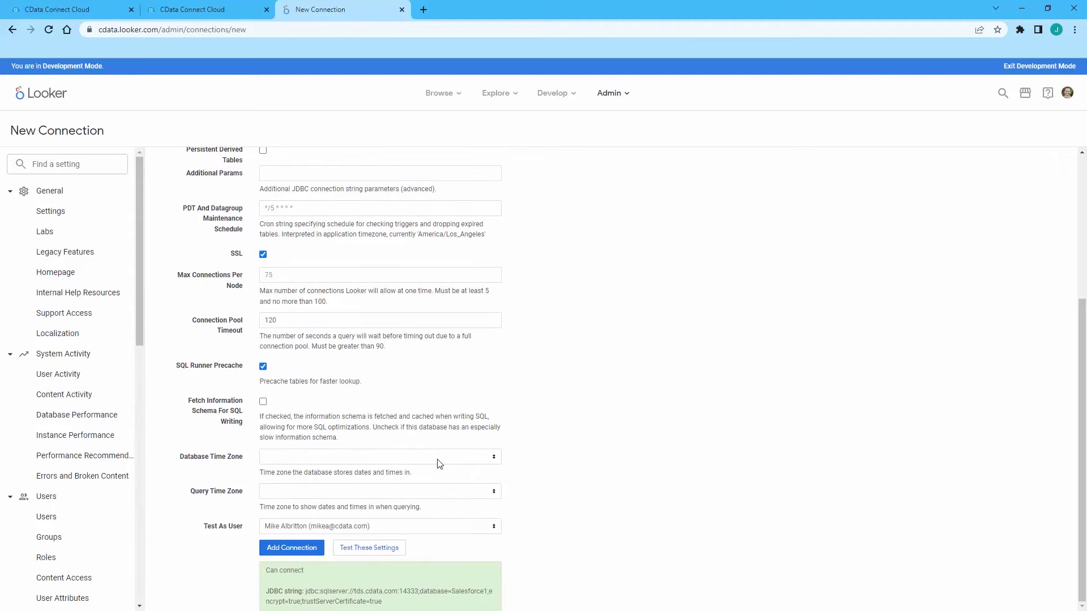
click(303, 556)
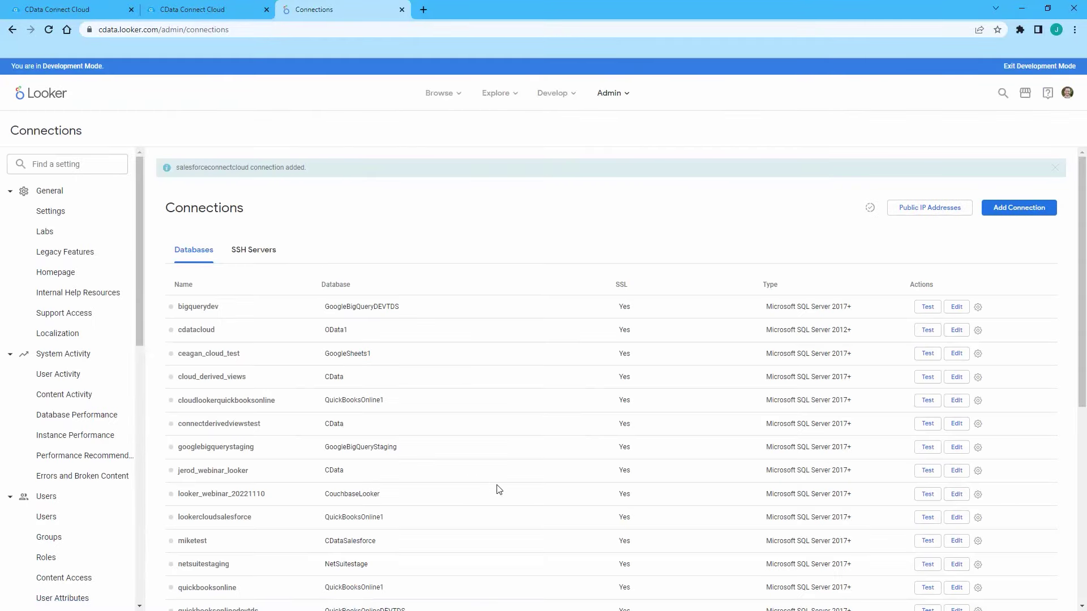
Open an Explore of the Account table from the salesforceconnectcloud connection's actions.
scroll(498, 490, down, 5)
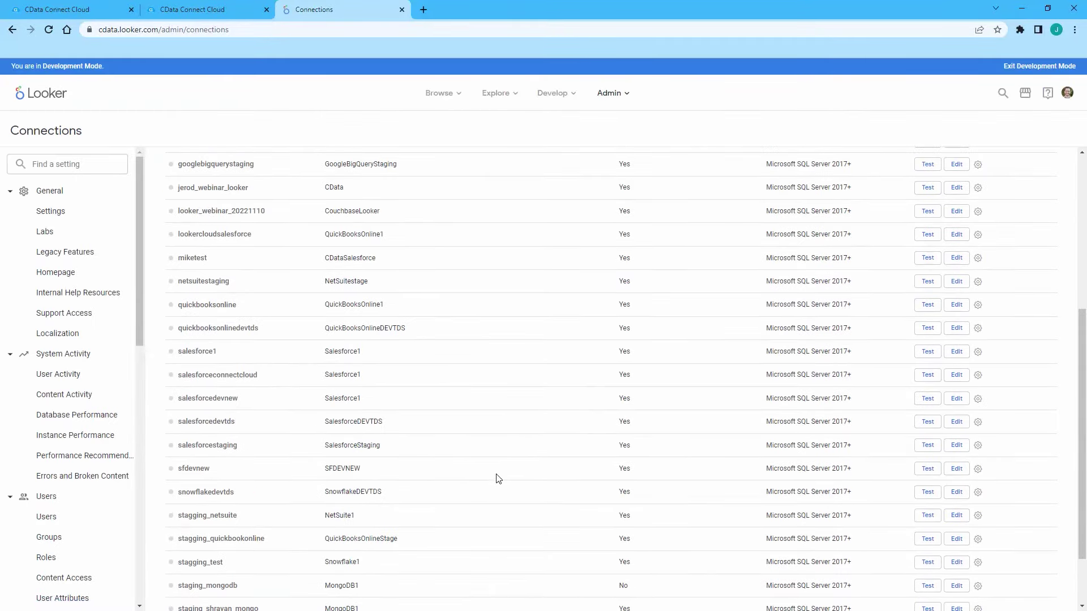
click(978, 376)
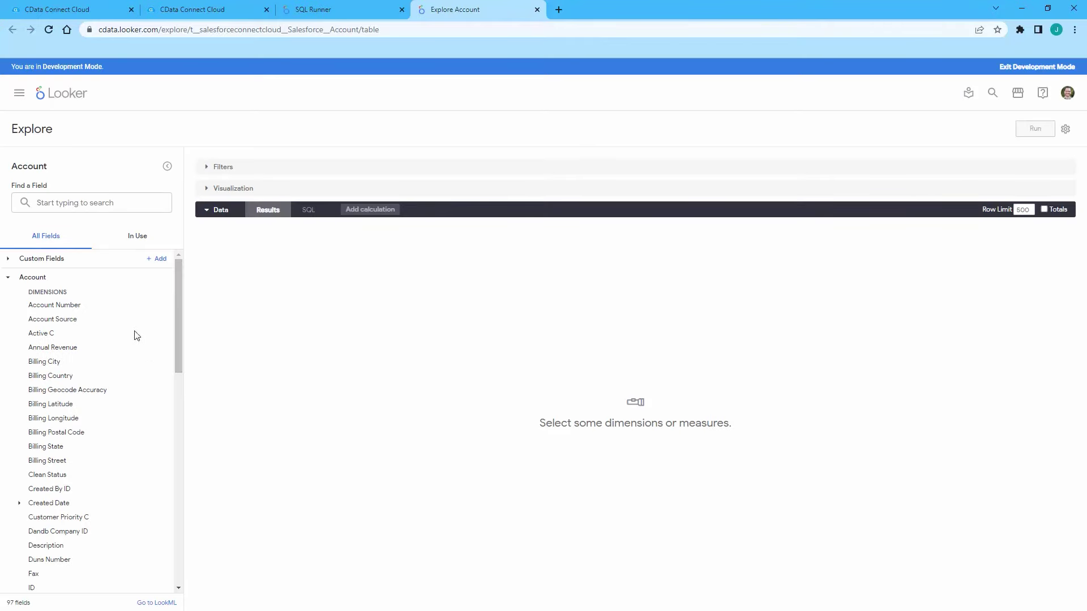
Query Annual Revenue, Billing State and Industry (500 rows) and show a column chart of revenue by state.
click(78, 348)
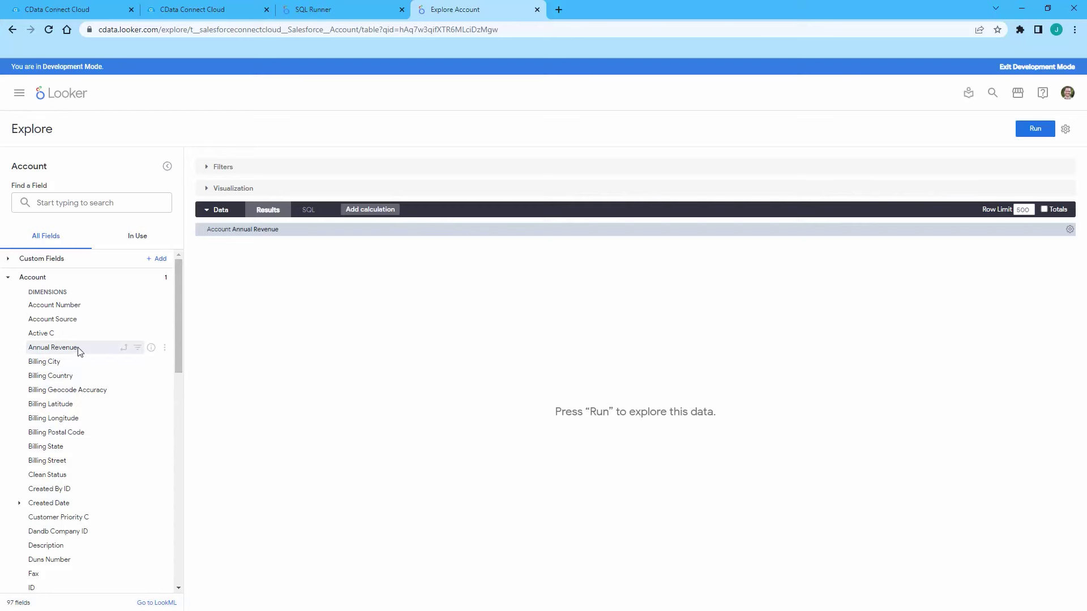
click(83, 447)
scroll(91, 426, down, 3)
click(91, 432)
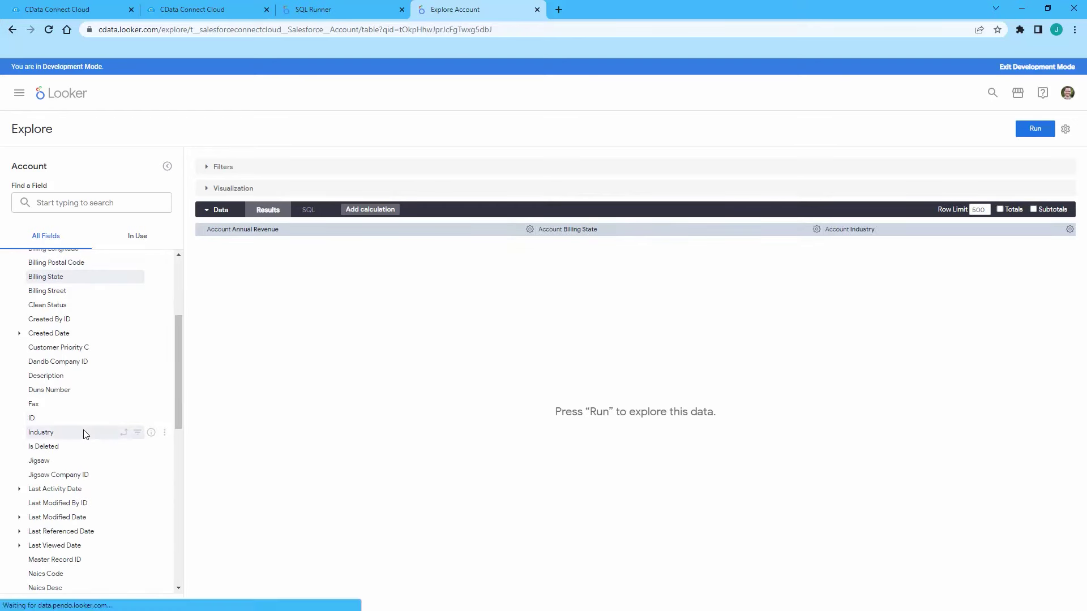
click(1035, 130)
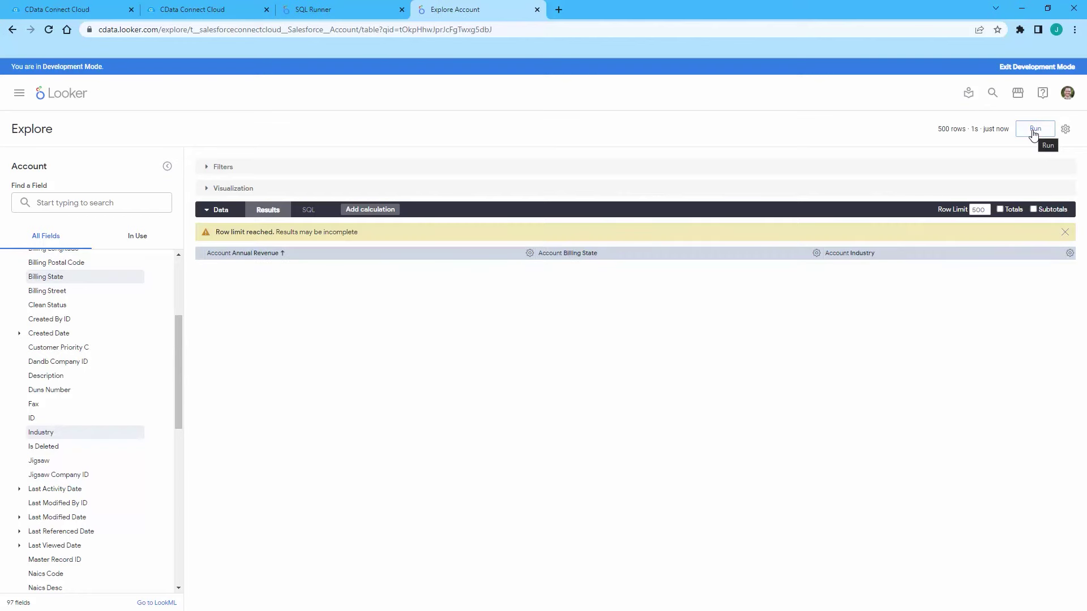
click(221, 191)
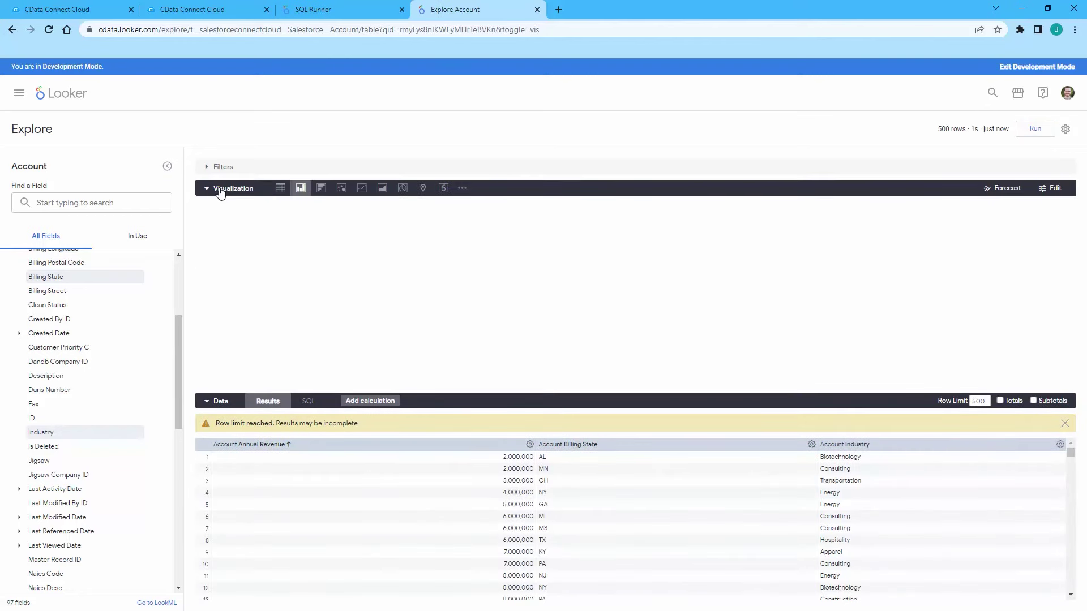